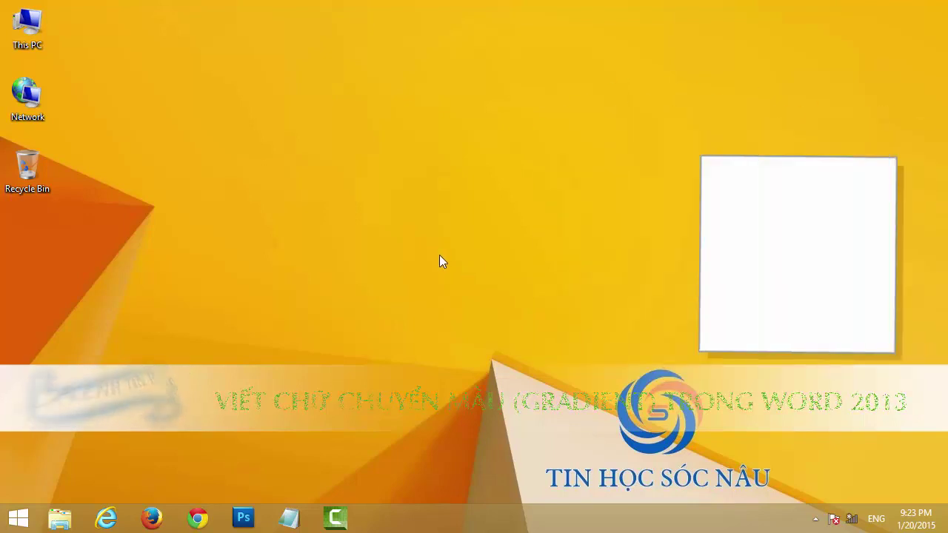
Step: Launch Word 2013 from a Start search for 'word 2013' and start a blank document
key("super")
type("word 2013")
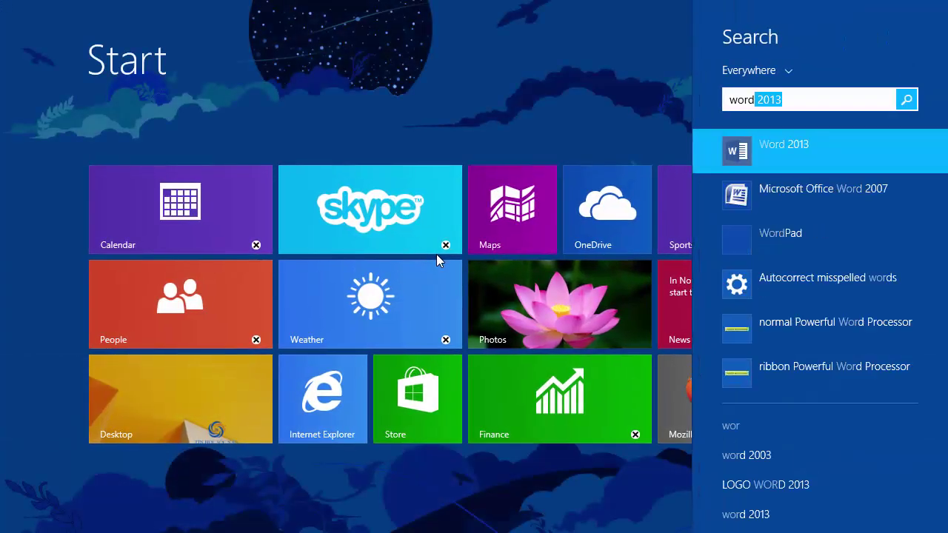
left_click(753, 149)
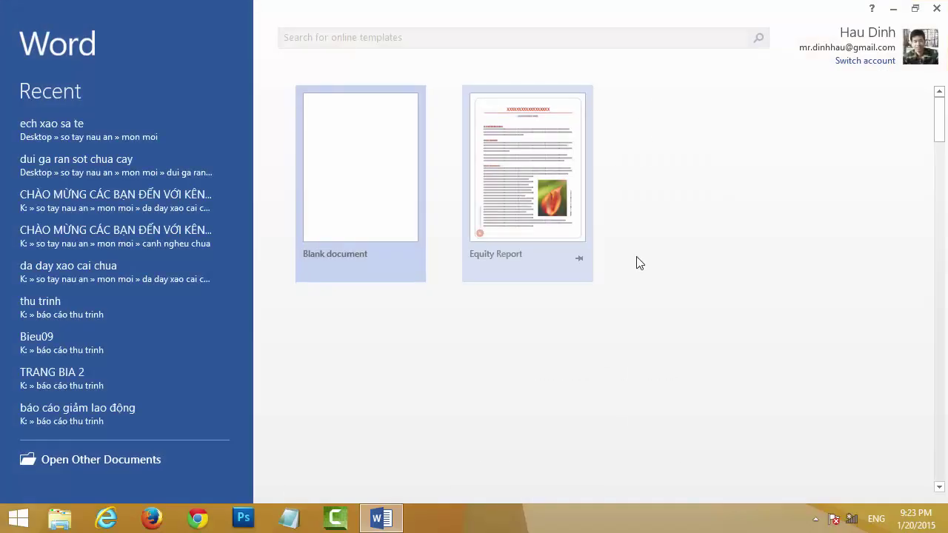
left_click(374, 206)
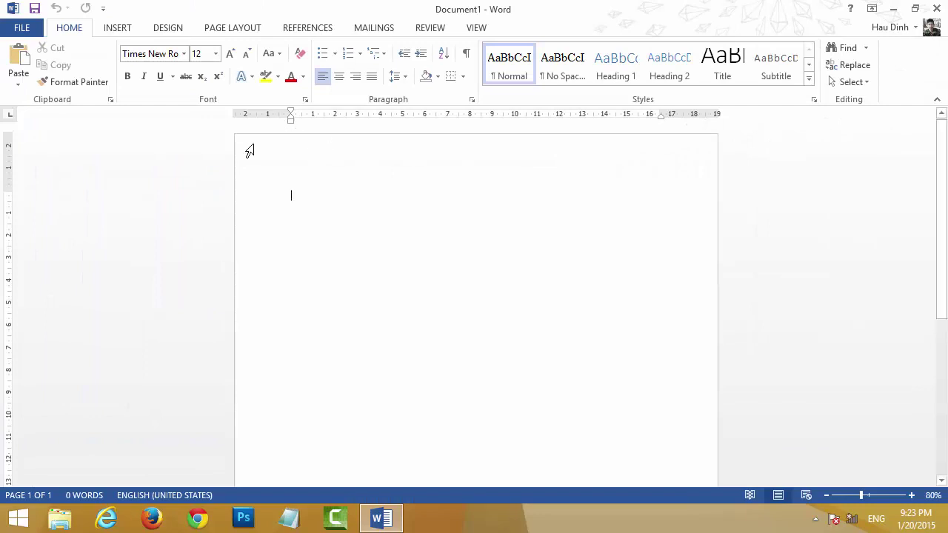
Step: Set the page orientation to Landscape in Page Setup
double_click(276, 119)
left_click(404, 205)
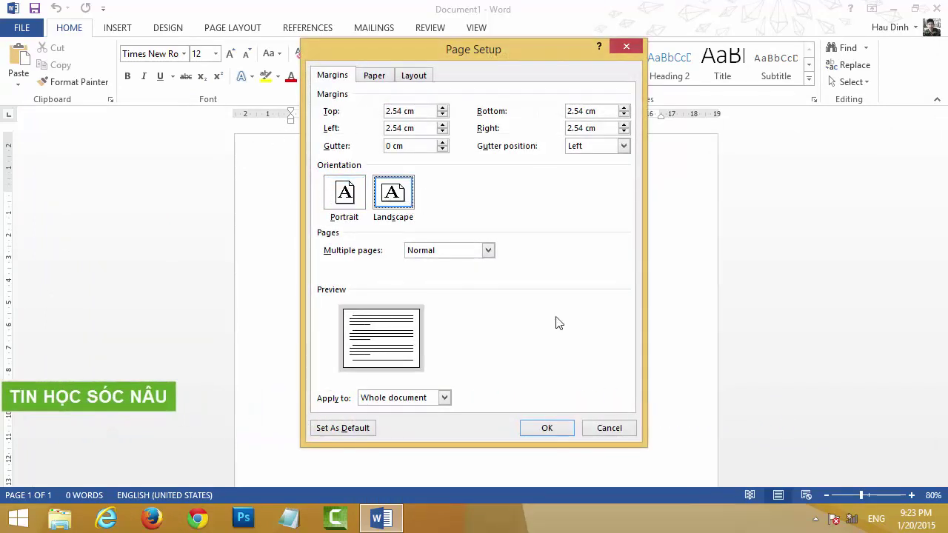
left_click(550, 426)
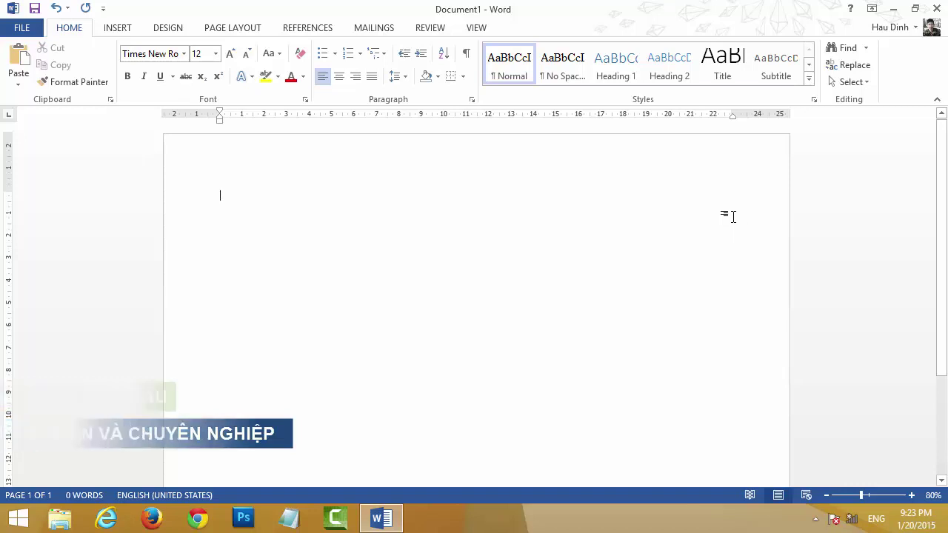
Step: Type the heading 'Tin Học Sóc Nâu' and make it bold 72 pt UVN Ben Xuan
type("Tin Học Sóc Nâu")
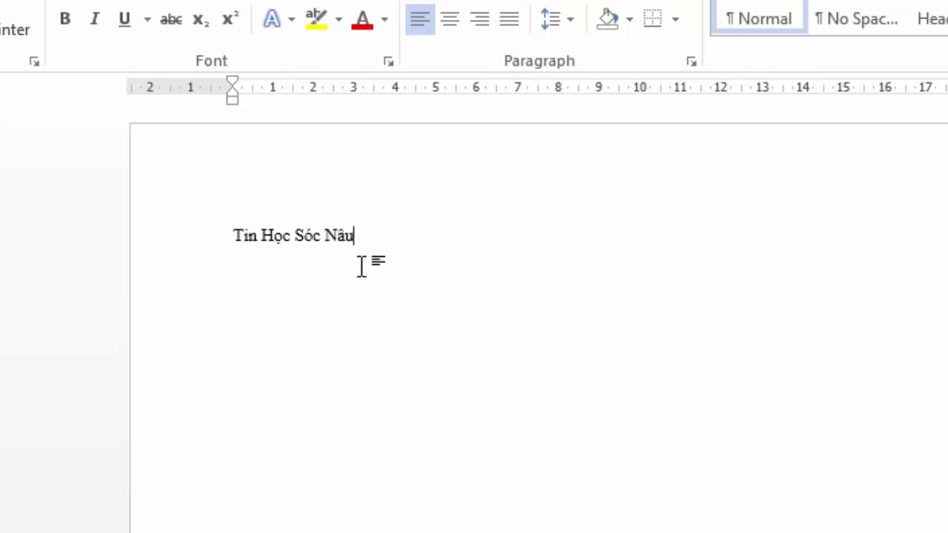
triple_click(296, 230)
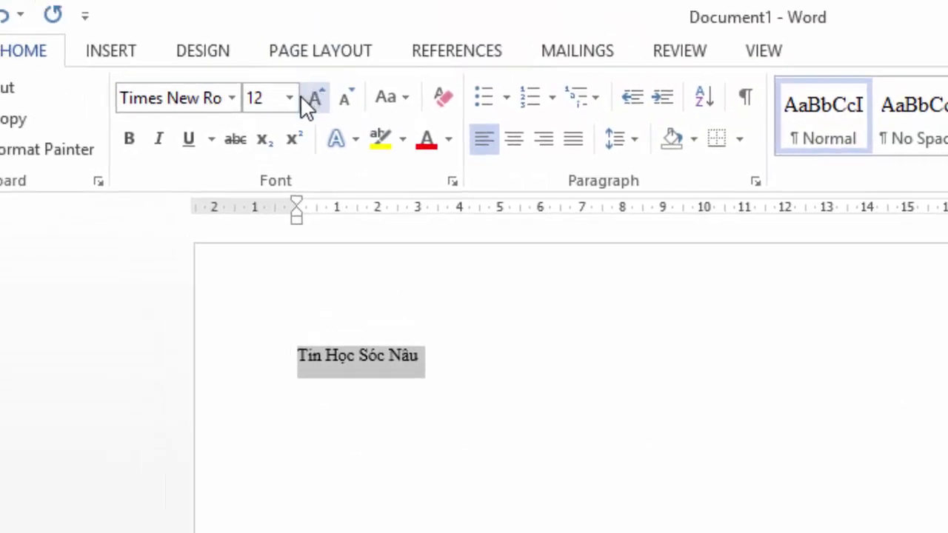
left_click(270, 61)
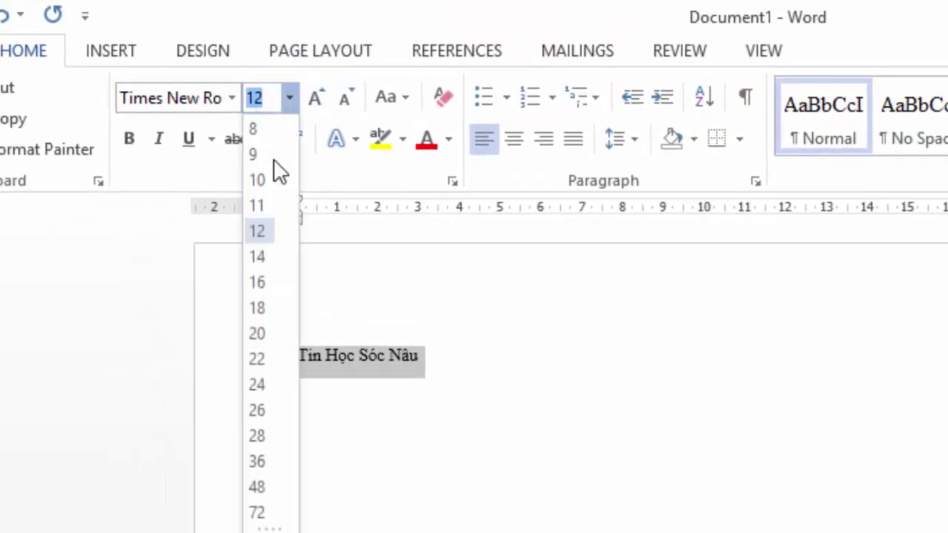
left_click(254, 518)
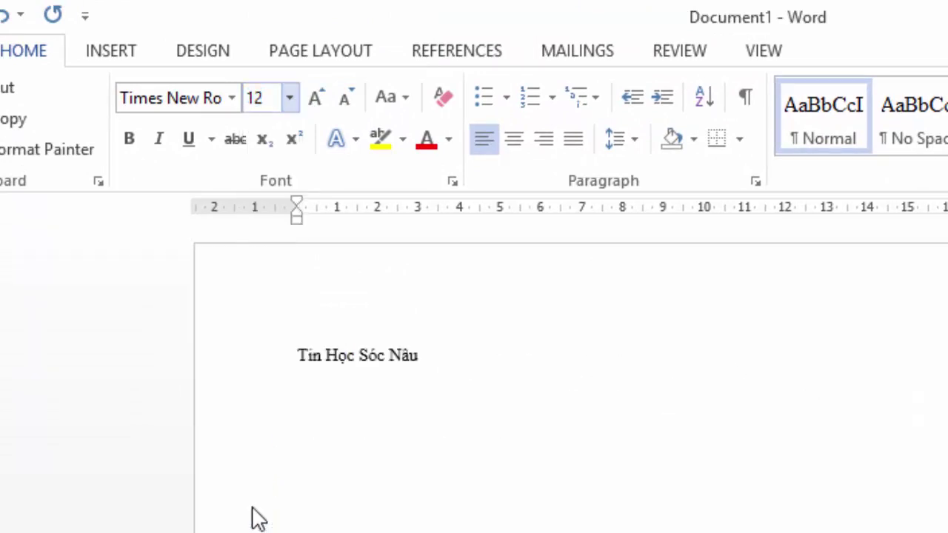
left_click(126, 139)
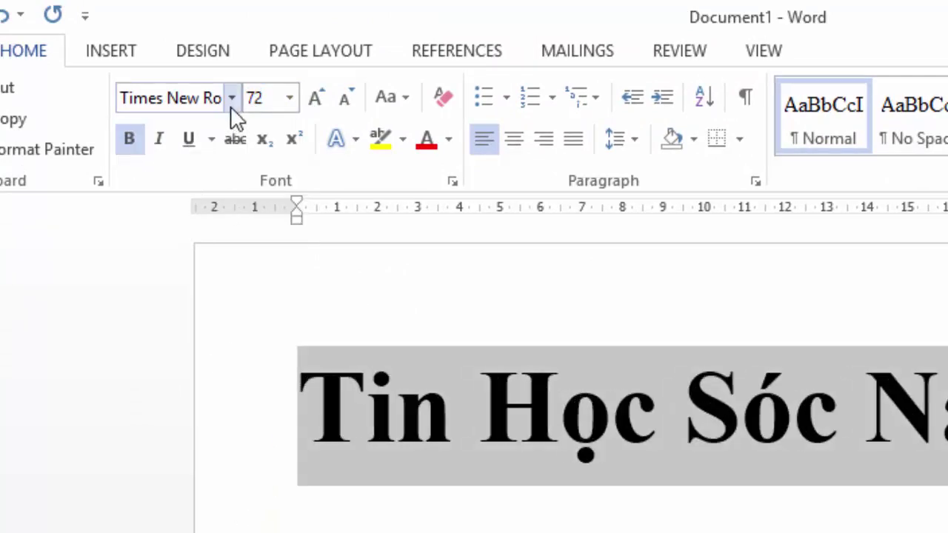
left_click(231, 97)
left_click(209, 263)
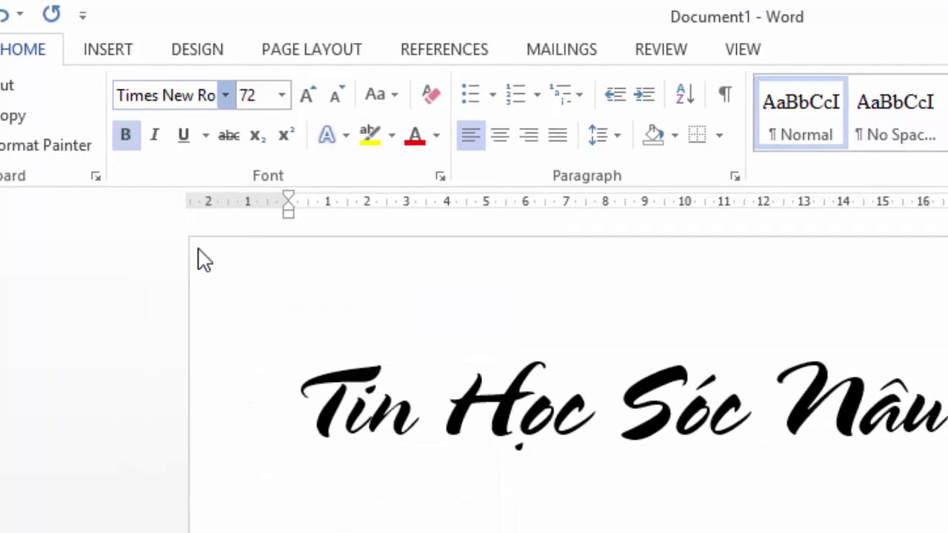
Step: Enlarge the heading to 90 pt and reselect the whole line
left_click(592, 303)
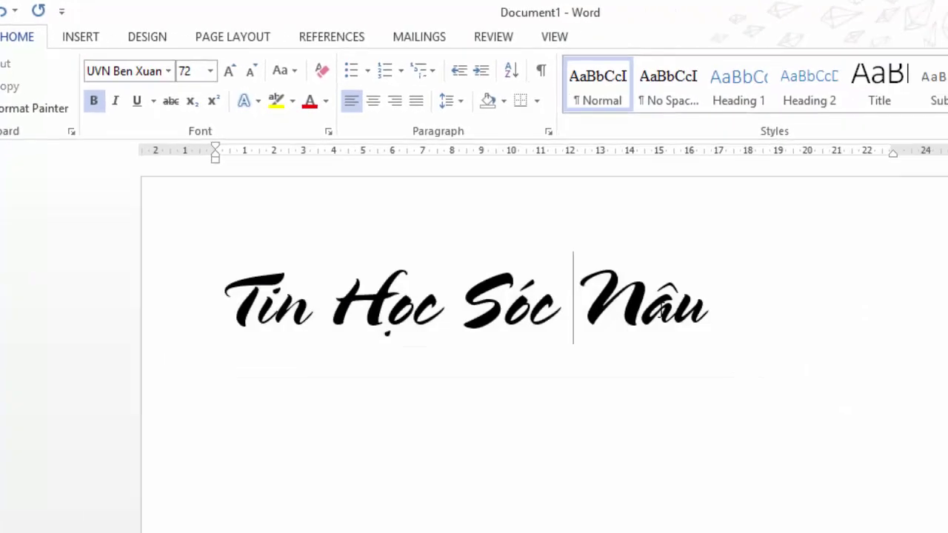
triple_click(659, 311)
left_click(210, 71)
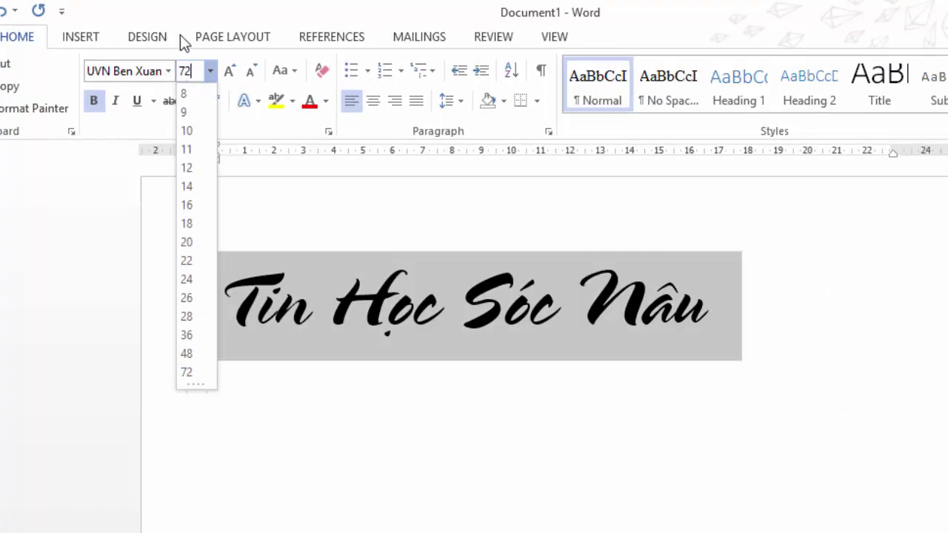
left_click(271, 180)
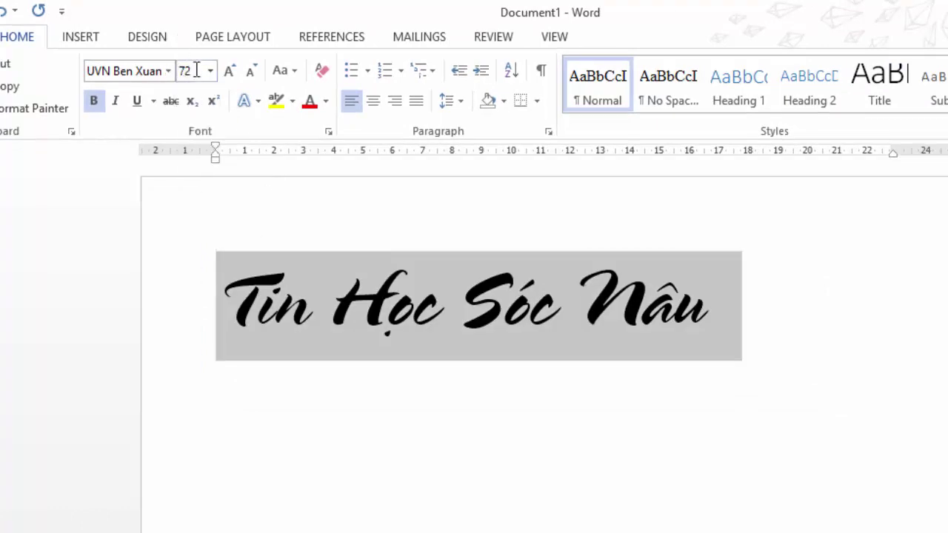
left_click(195, 71)
type("90")
key("Return")
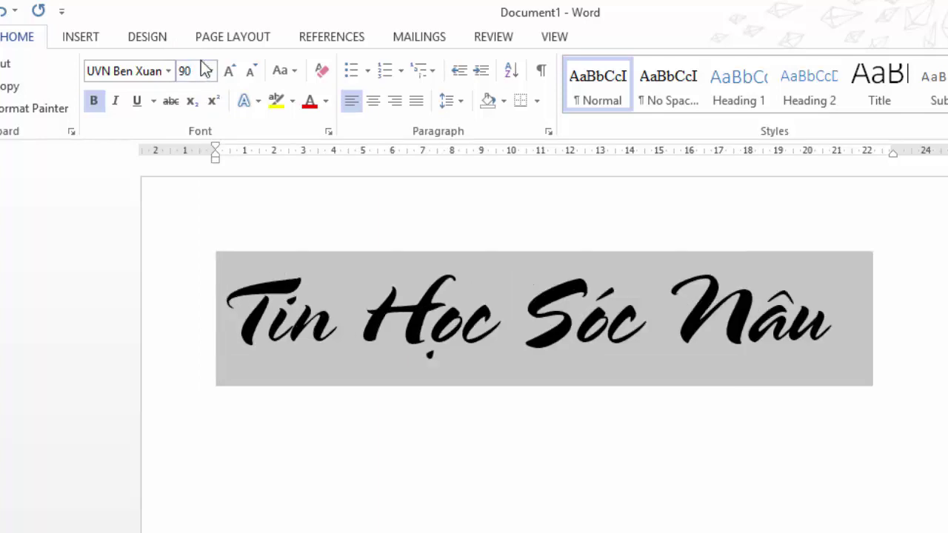
left_click_drag(824, 319, 288, 312)
Step: Open the Format Text Effects pane through Font Color > Gradient > More Gradients
left_click(326, 102)
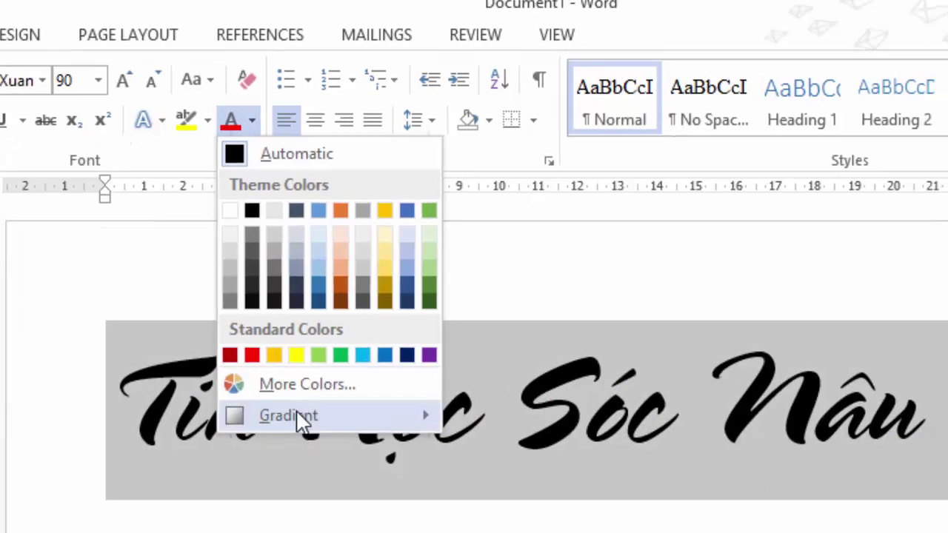
mouse_move(300, 418)
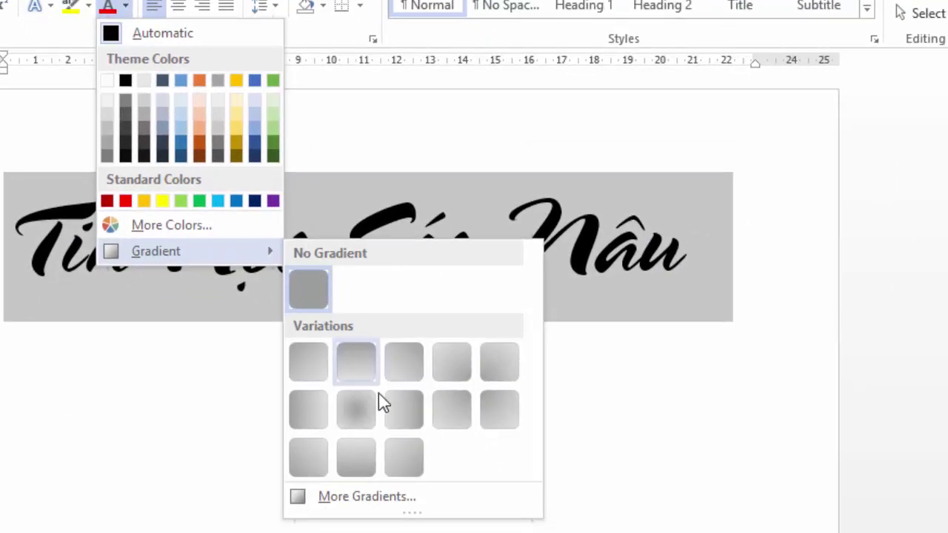
left_click(373, 509)
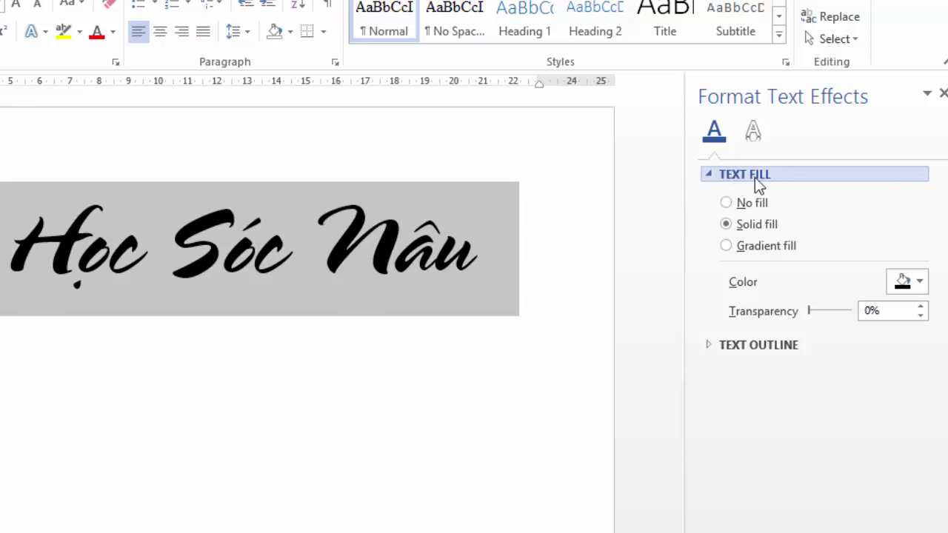
Step: Switch the heading to a gradient fill and remove the extra middle gradient stop
left_click(754, 247)
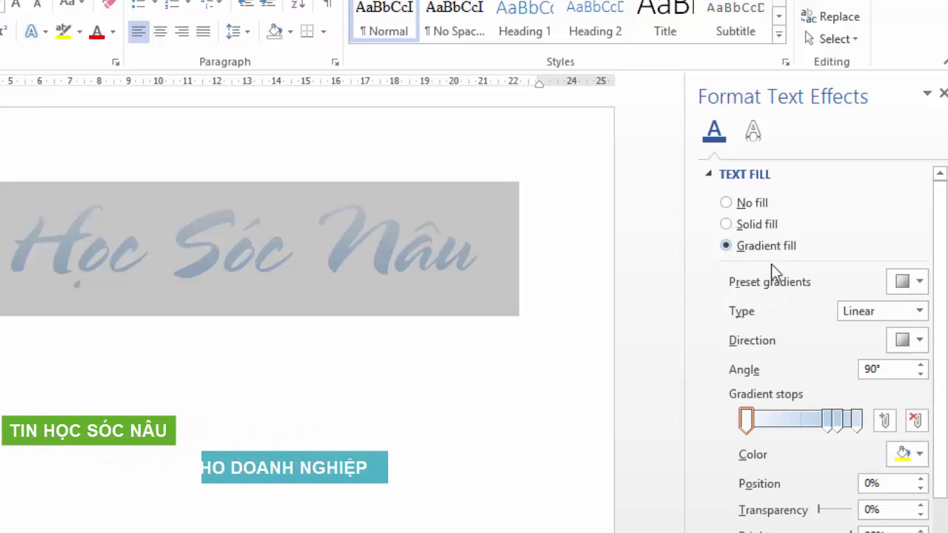
scroll(888, 326, "down", 2)
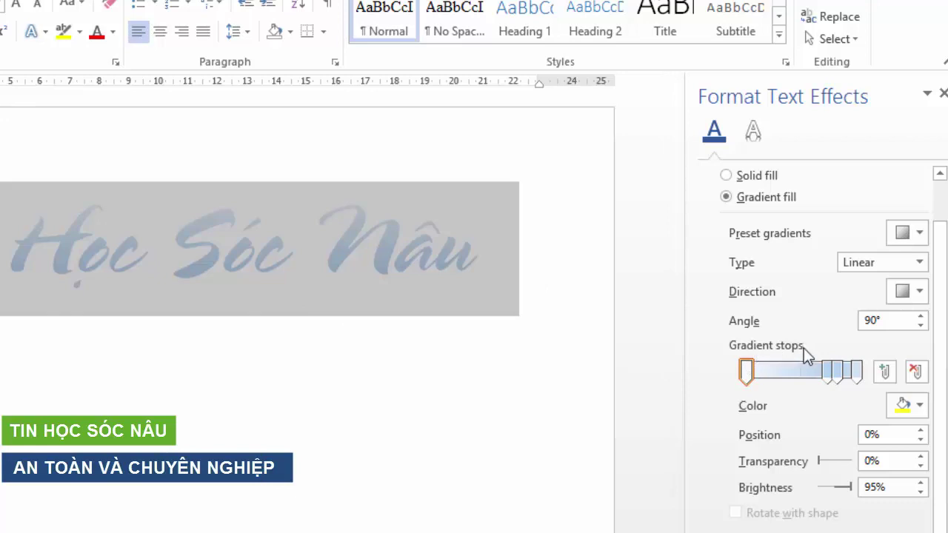
mouse_move(826, 370)
left_mouse_down()
mouse_move(840, 376)
mouse_move(840, 434)
left_mouse_up()
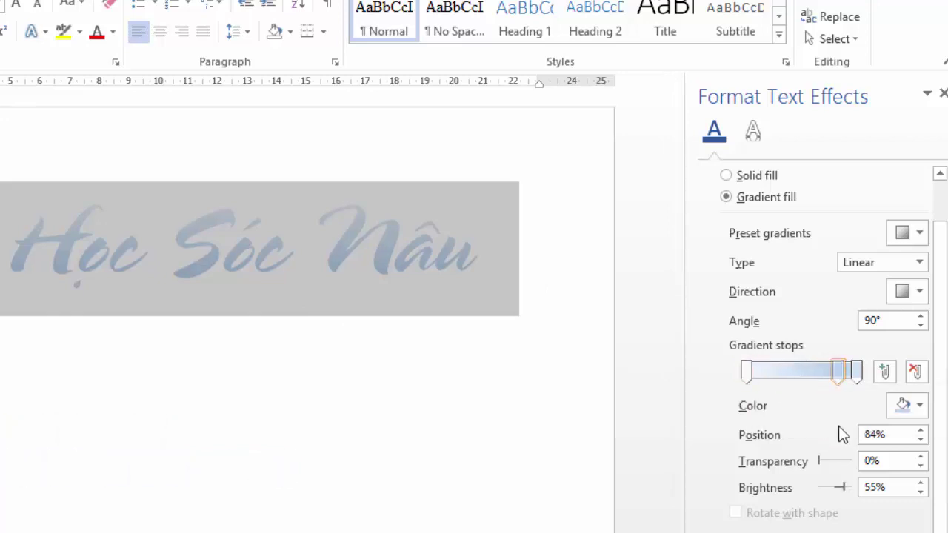
left_click(748, 375)
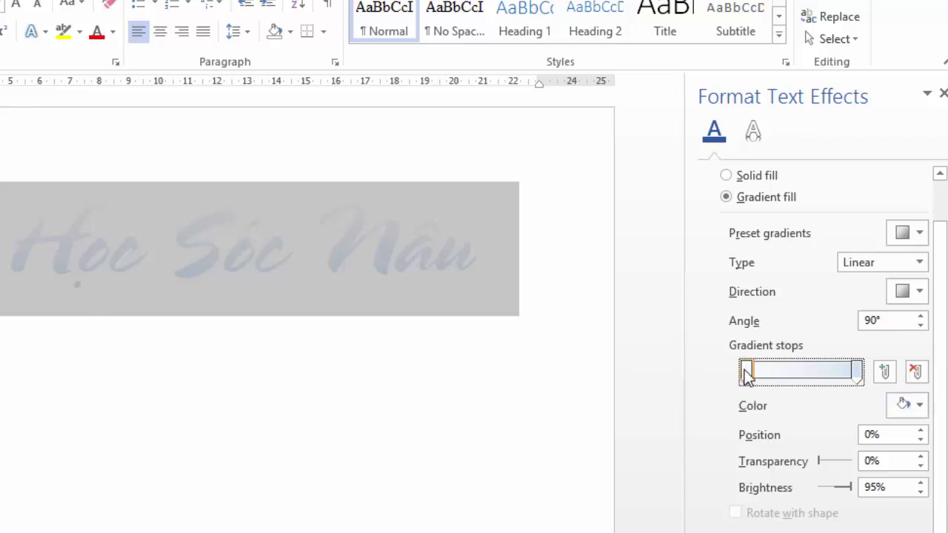
Step: Colour the first gradient stop dark red and the last stop light orange
left_click(913, 401)
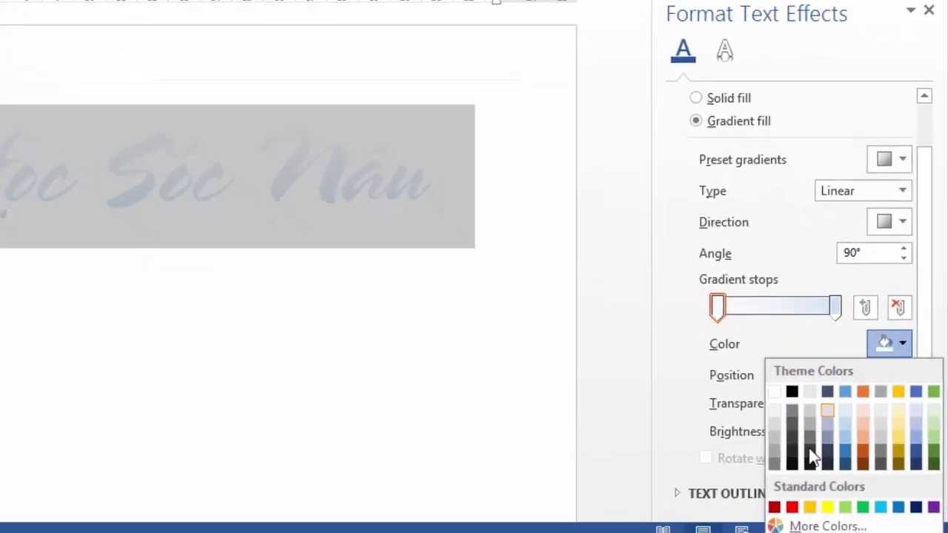
left_click(775, 507)
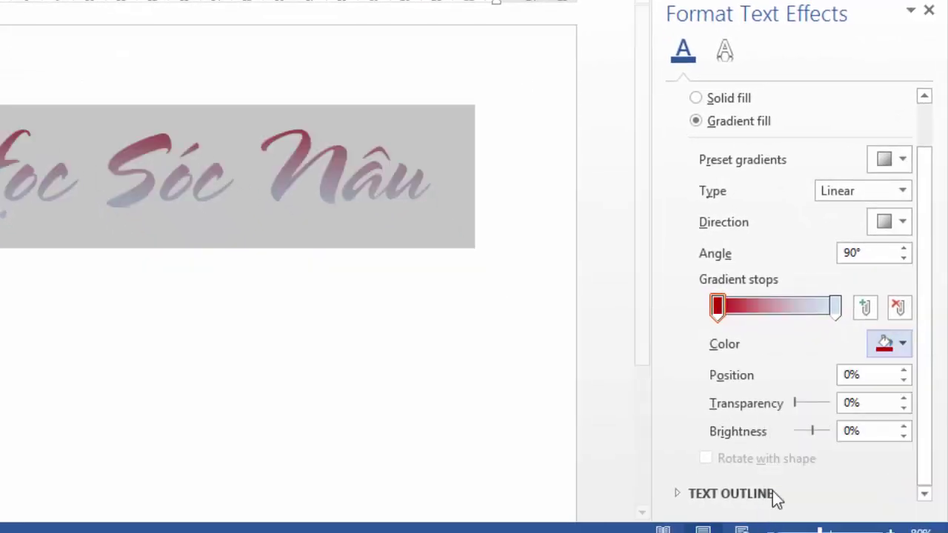
left_click(834, 309)
left_click(899, 345)
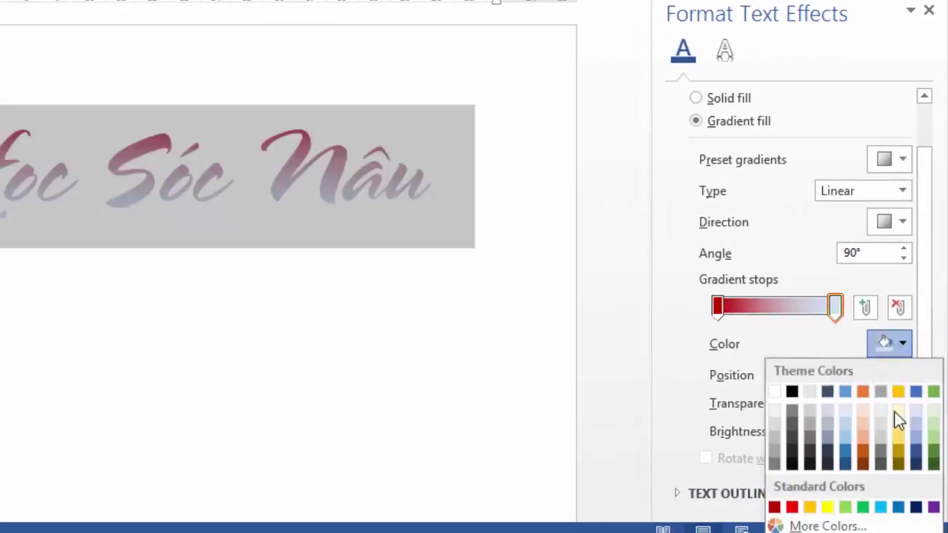
left_click(863, 444)
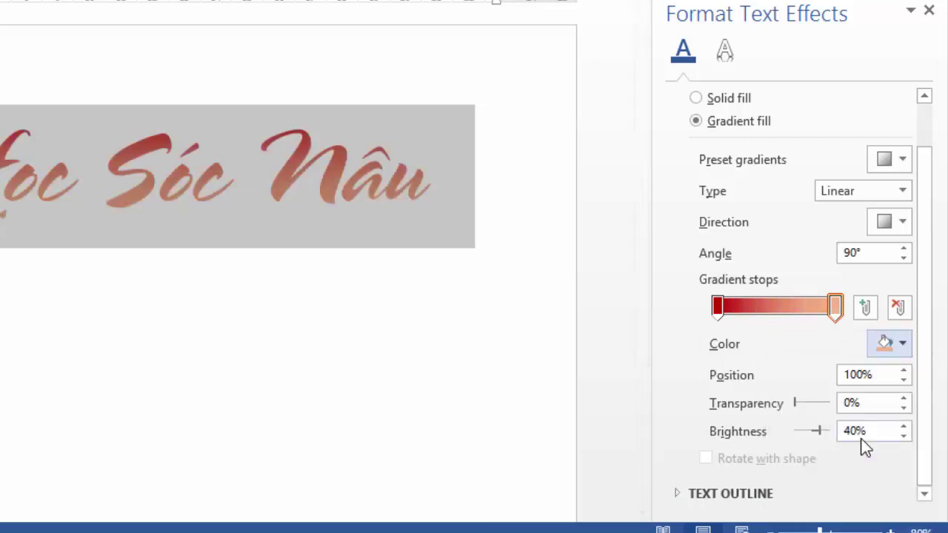
Step: Add a gold gradient stop near 34% and a dark green stop at 68%
left_click(757, 308)
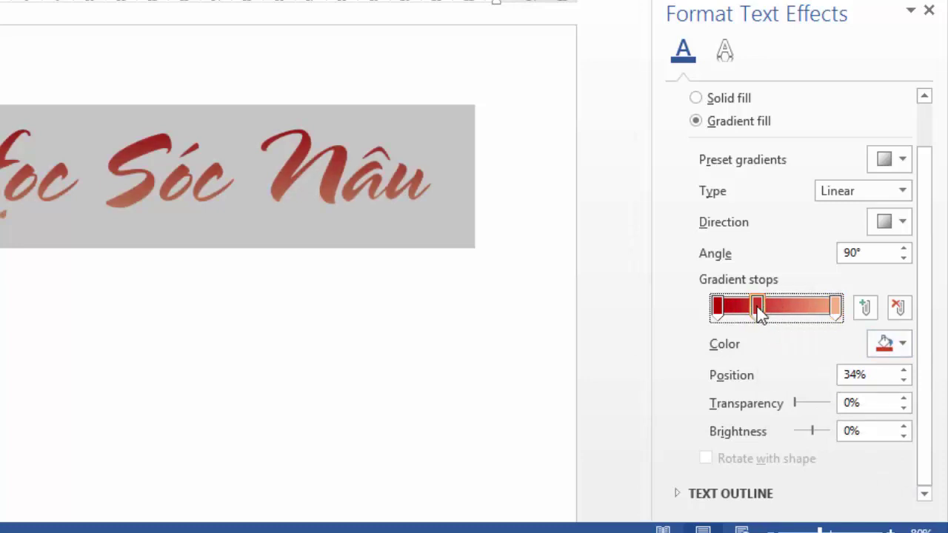
left_click(898, 344)
left_click(897, 393)
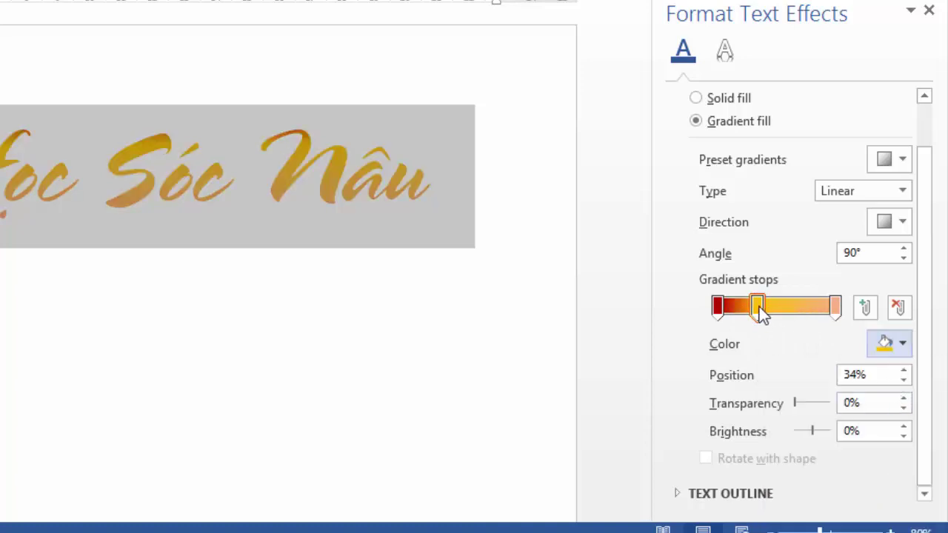
mouse_move(759, 309)
left_mouse_down()
mouse_move(782, 311)
mouse_move(755, 311)
left_mouse_up()
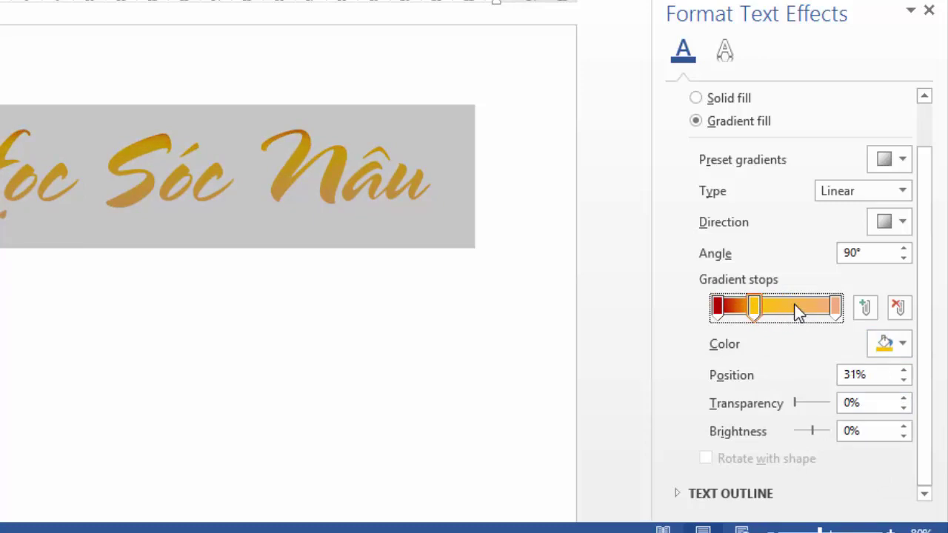
left_click(789, 310)
left_click(885, 343)
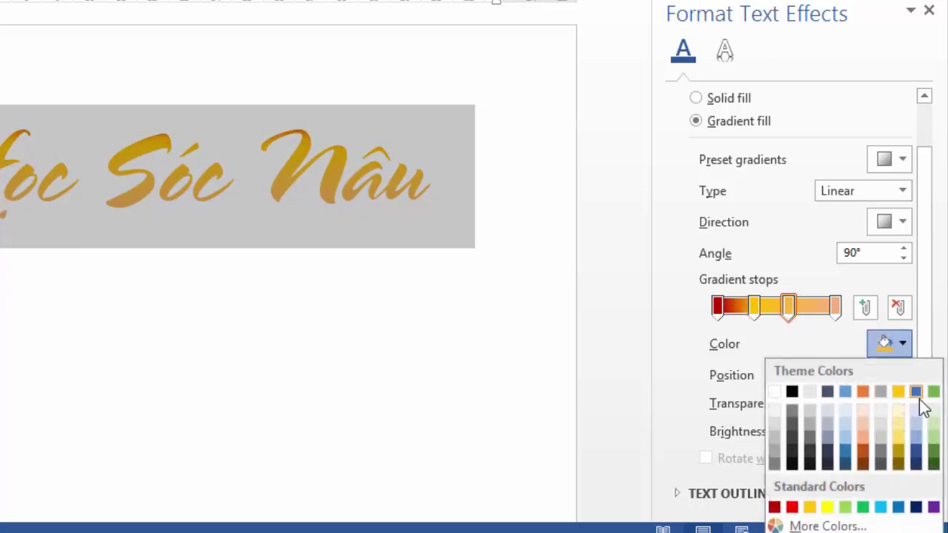
left_click(933, 448)
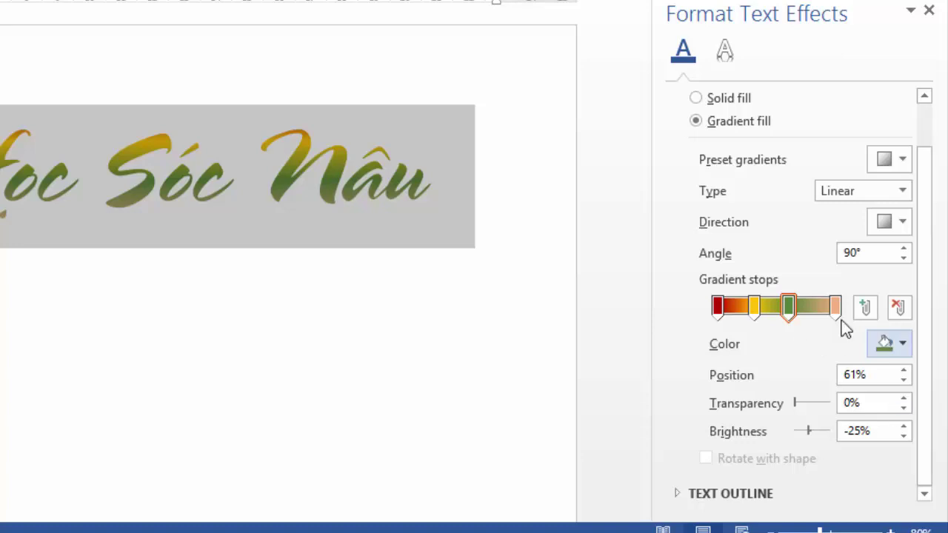
left_click_drag(788, 309, 803, 311)
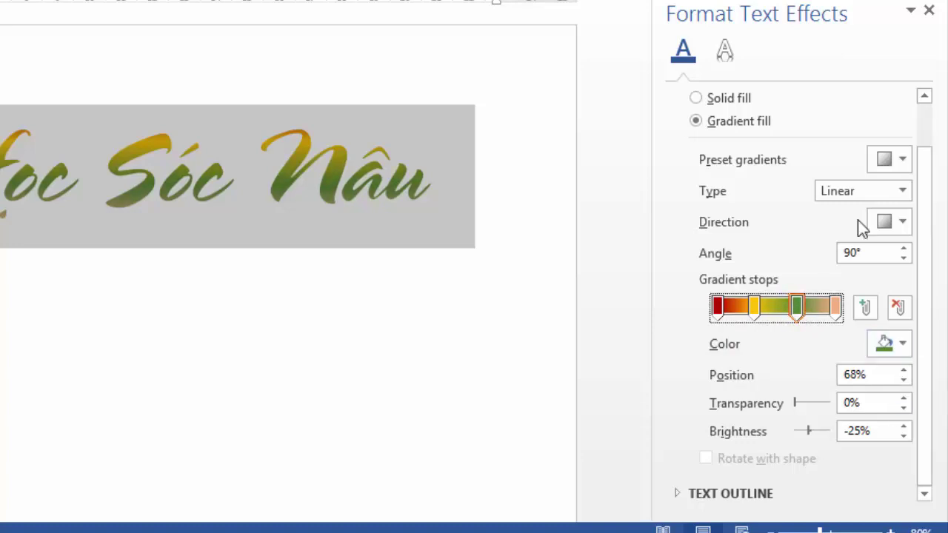
Step: Try the Radial, Rectangular and Path gradient types for the title fill
left_click(862, 194)
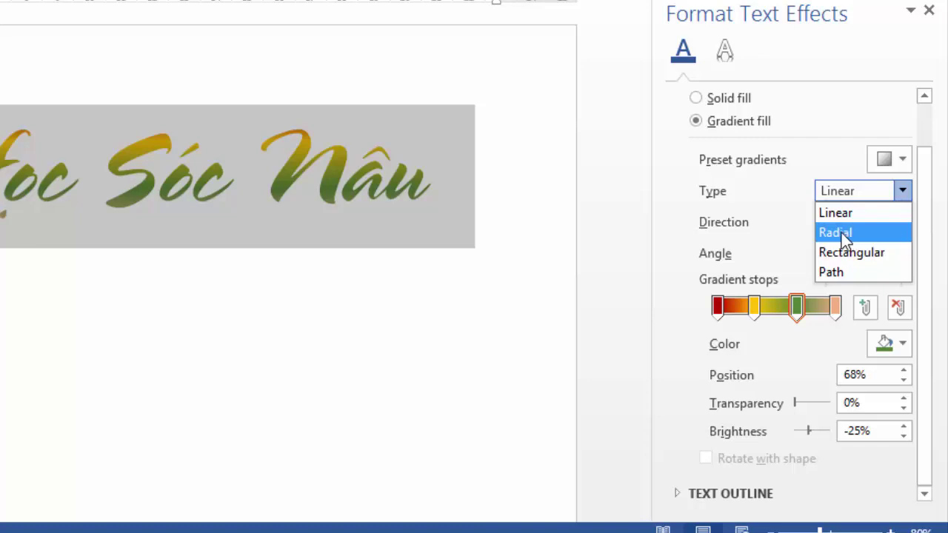
left_click(841, 232)
left_click(859, 192)
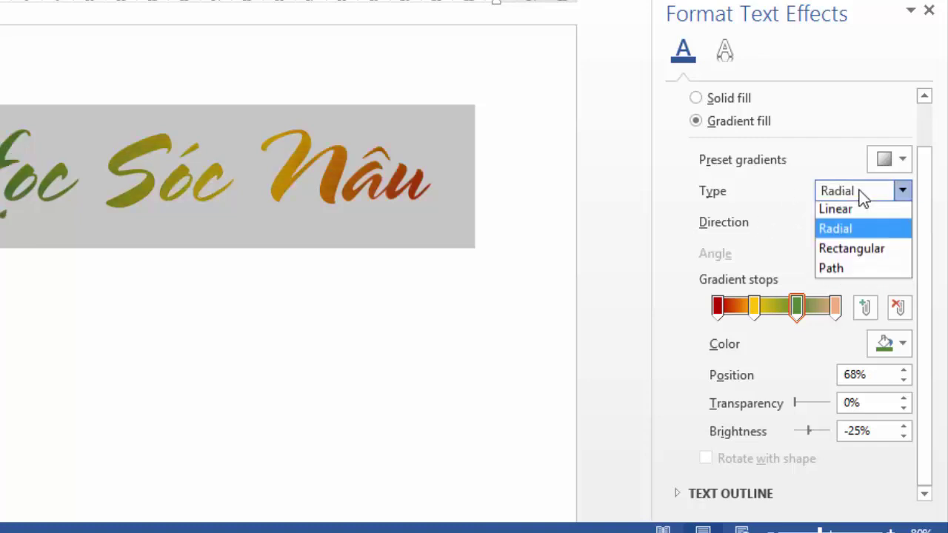
left_click(849, 254)
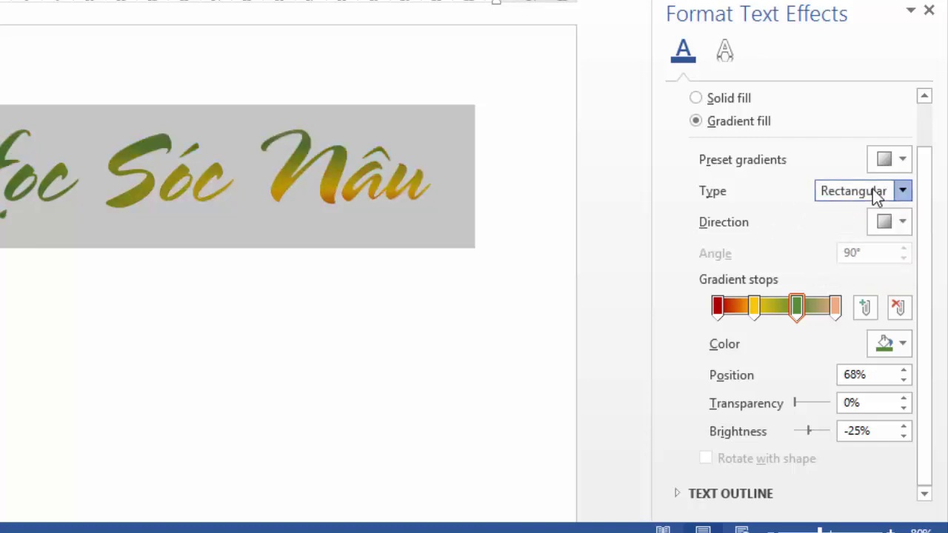
left_click(903, 191)
left_click(844, 271)
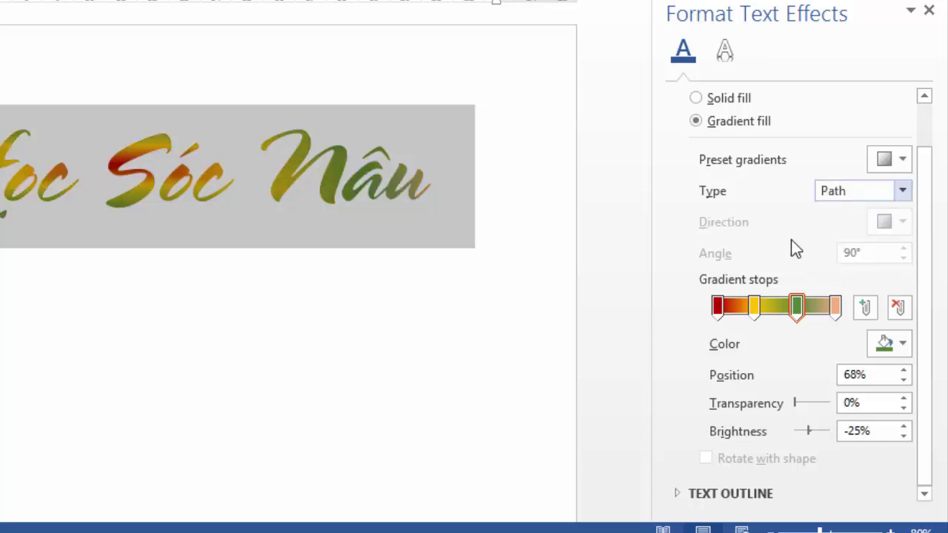
Step: Add a purple gradient stop near the start, then reselect the whole title
left_click(736, 305)
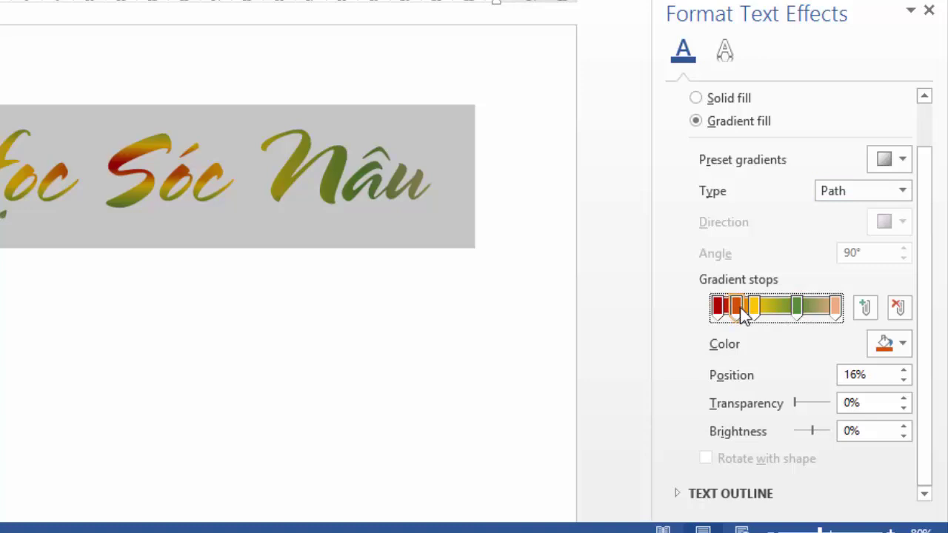
left_click_drag(740, 307, 759, 308)
left_click(893, 345)
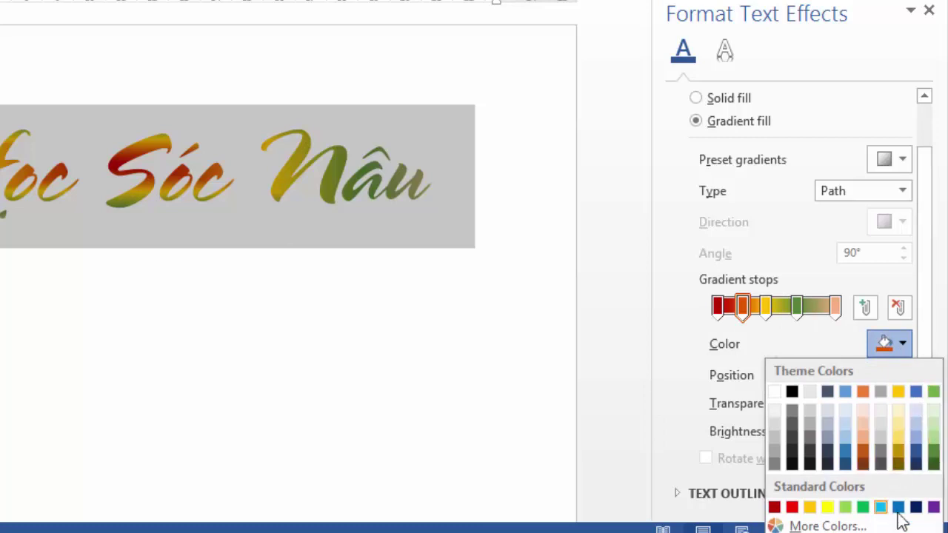
left_click(933, 507)
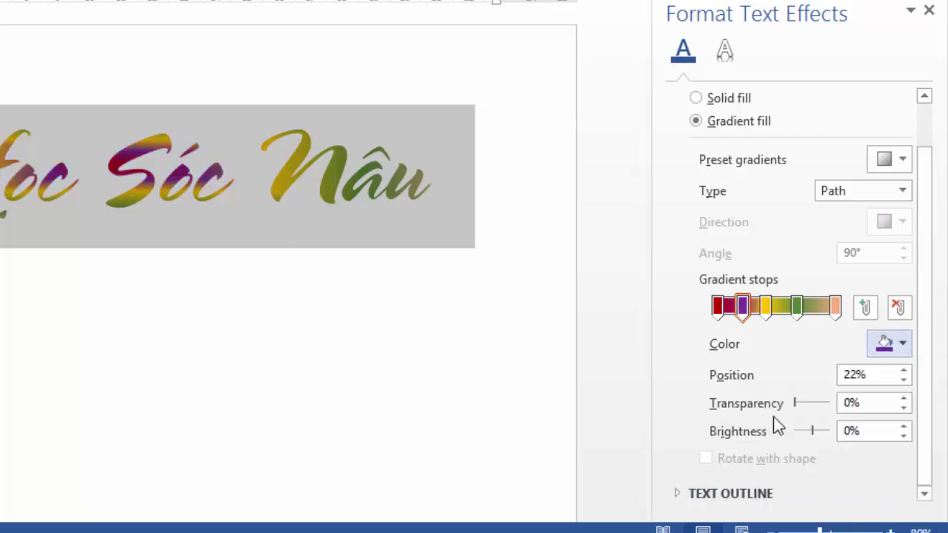
left_click(422, 186)
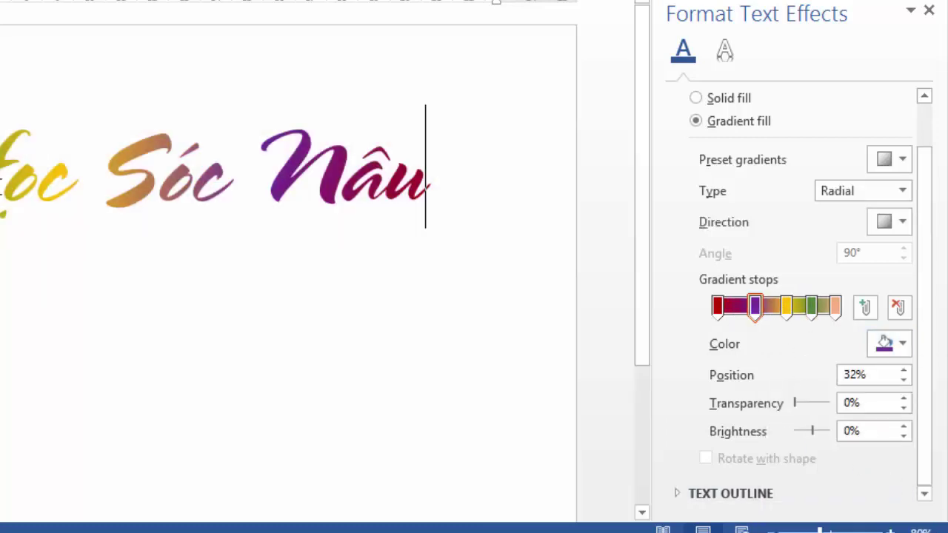
left_click_drag(8, 178, 425, 170)
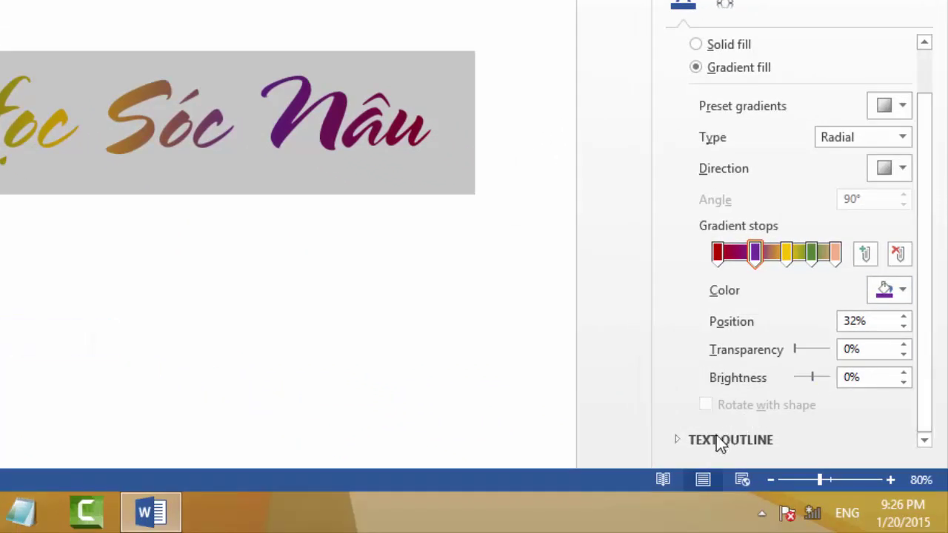
Step: Give the title a solid text outline 2.25 pt wide
left_click(704, 439)
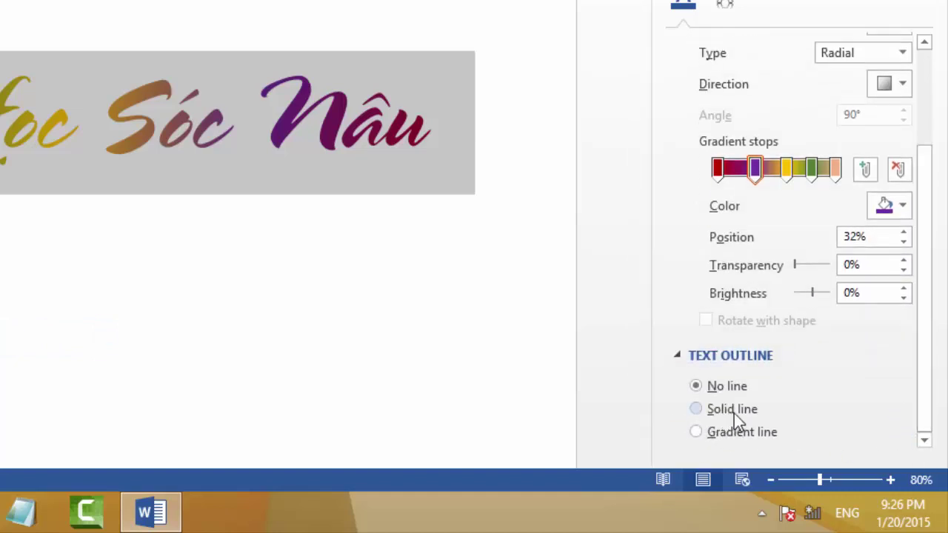
left_click(735, 412)
left_click_drag(922, 259, 927, 364)
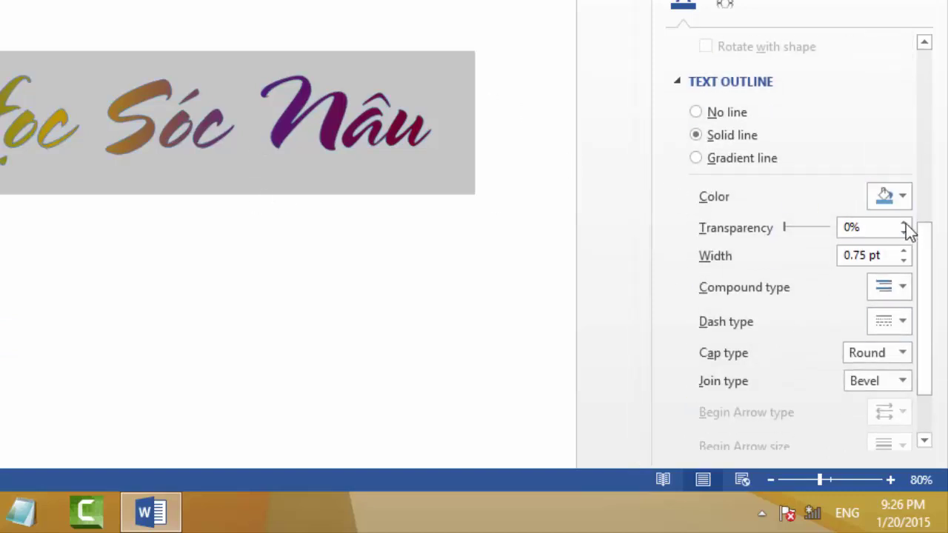
left_click(904, 251)
left_click(905, 251)
left_click(905, 251)
left_click(904, 251)
left_click(904, 251)
left_click(904, 251)
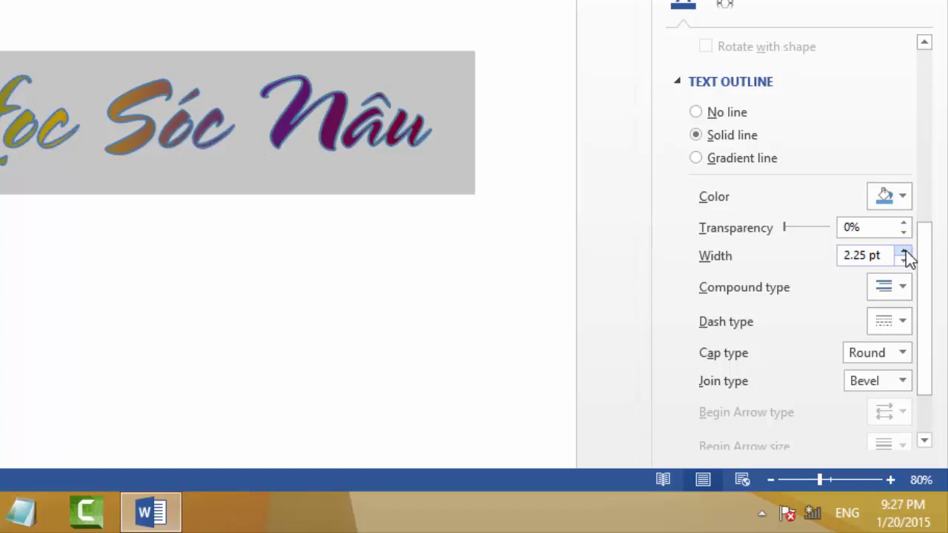
Step: Colour the text outline dark grey, after briefly trying orange
left_click(902, 197)
left_click(863, 246)
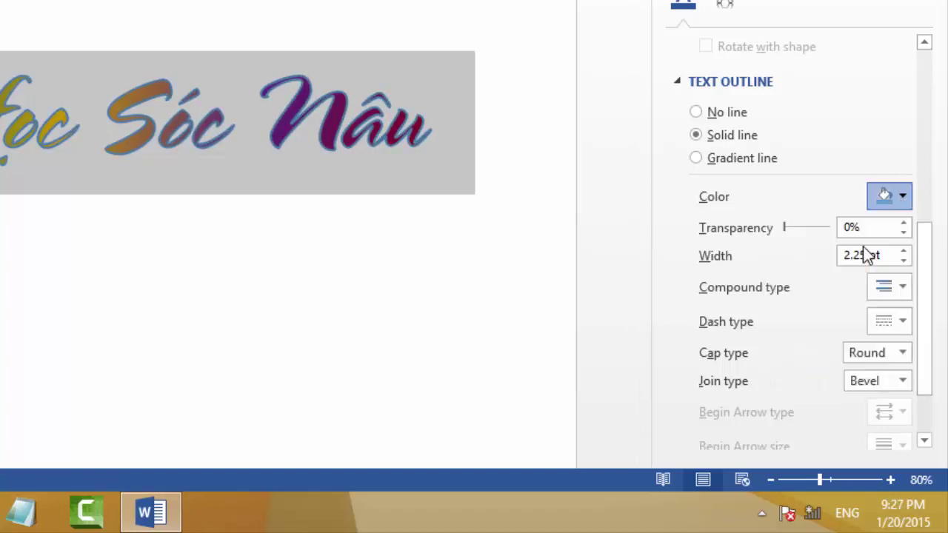
left_click(891, 191)
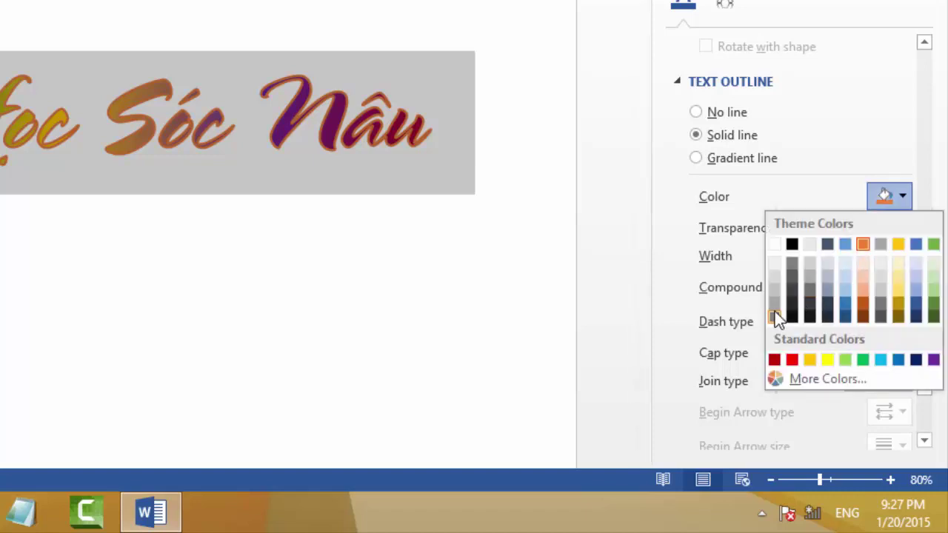
left_click(809, 288)
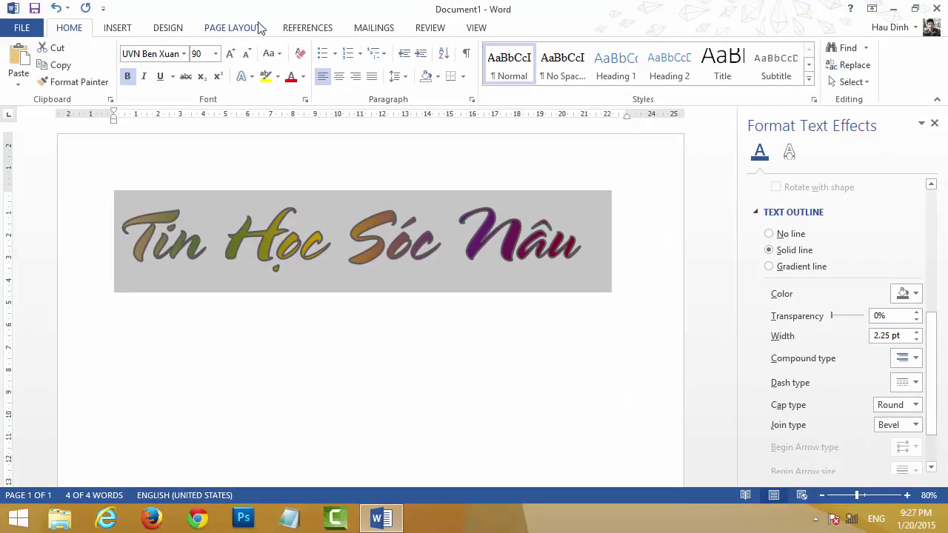
Step: Expand the Shadow and Reflection sections on the pane's Text Effects page
left_click(667, 230)
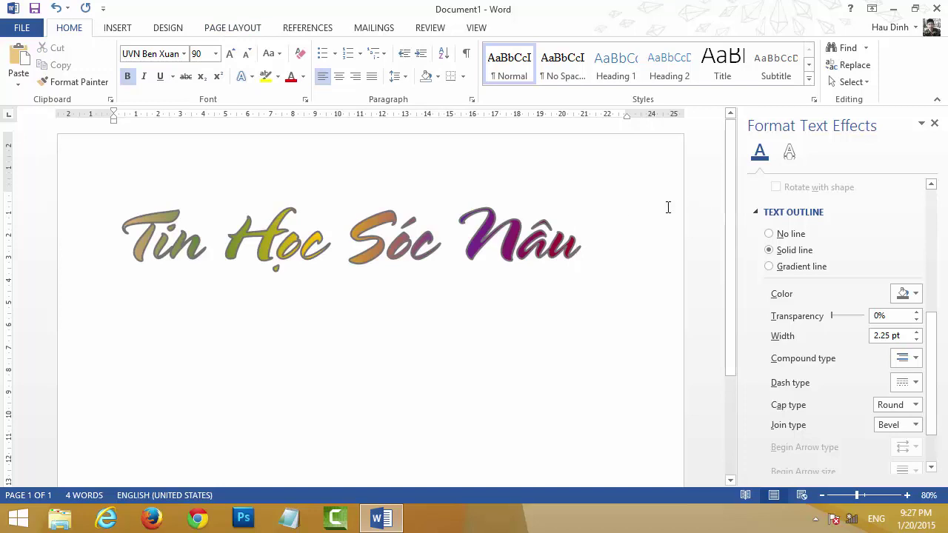
left_click(790, 151)
left_click(784, 185)
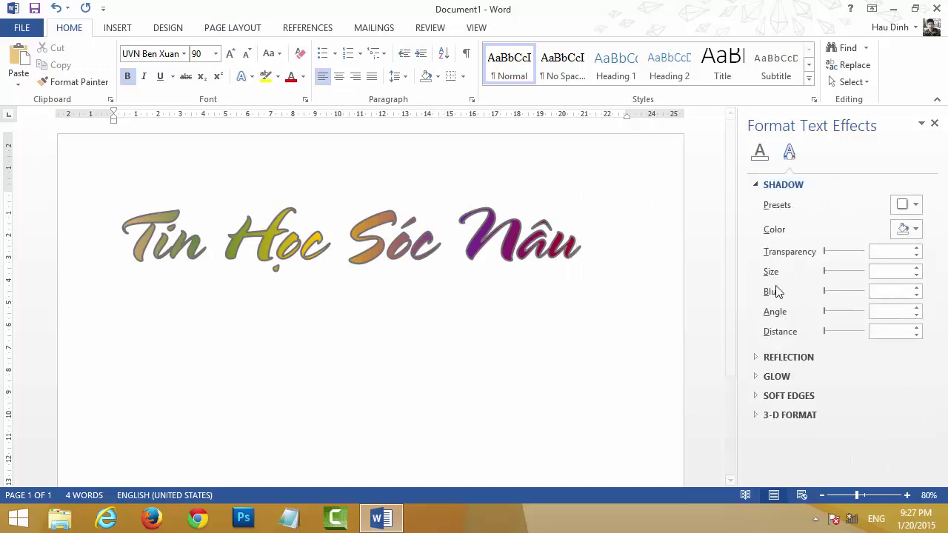
left_click(803, 356)
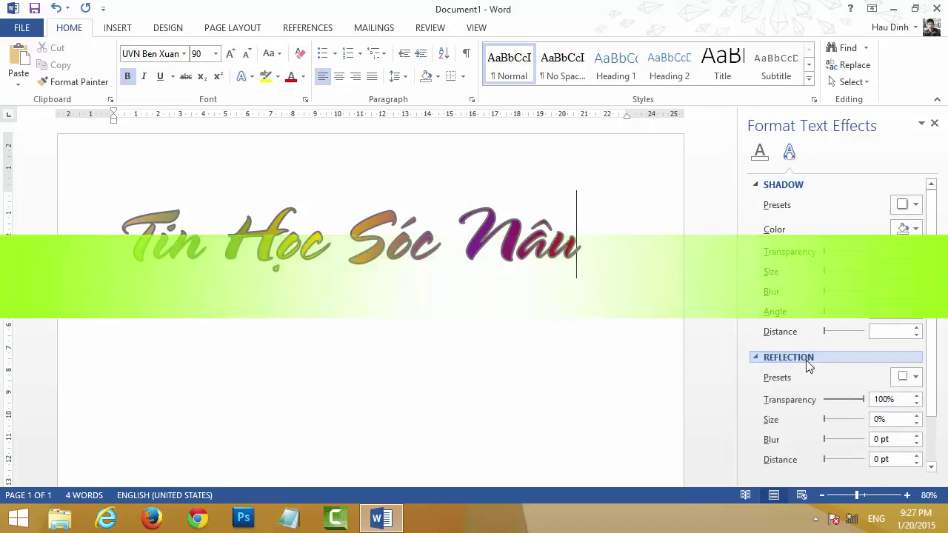
scroll(944, 437, "down", 1)
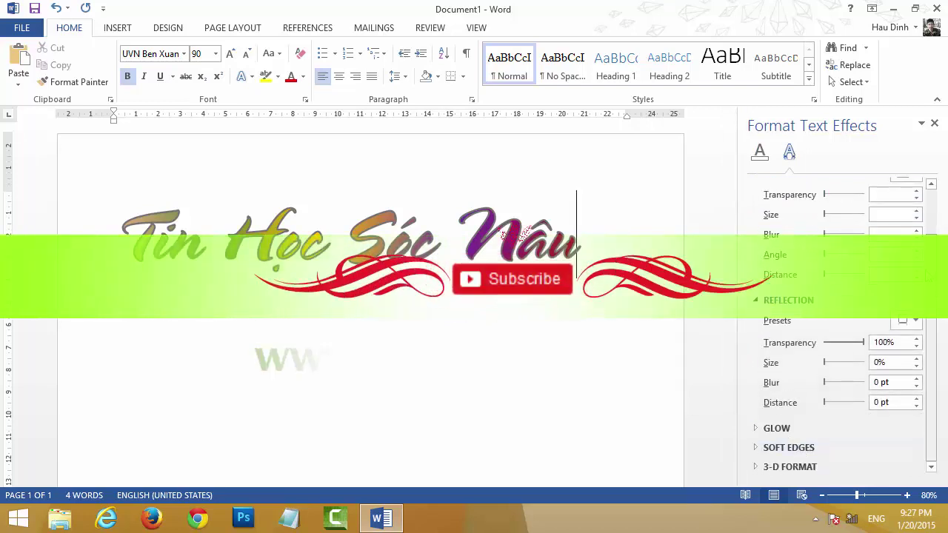
scroll(927, 206, "up", 1)
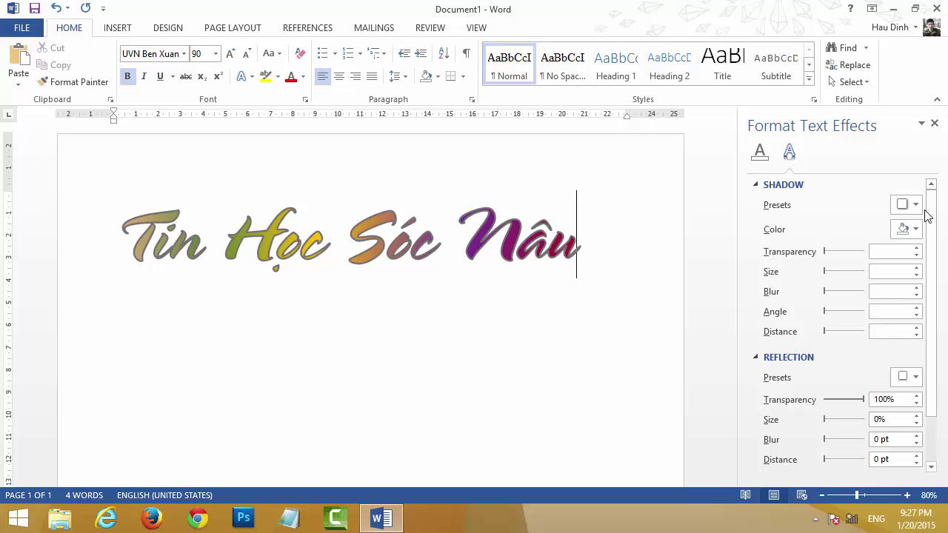
Step: Minimise Word with the title bar's Minimize button
left_click(895, 9)
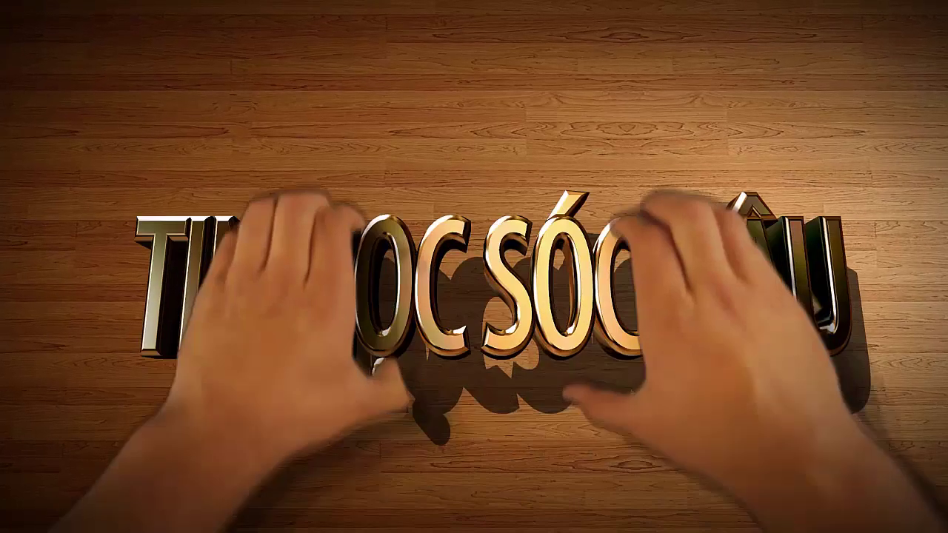